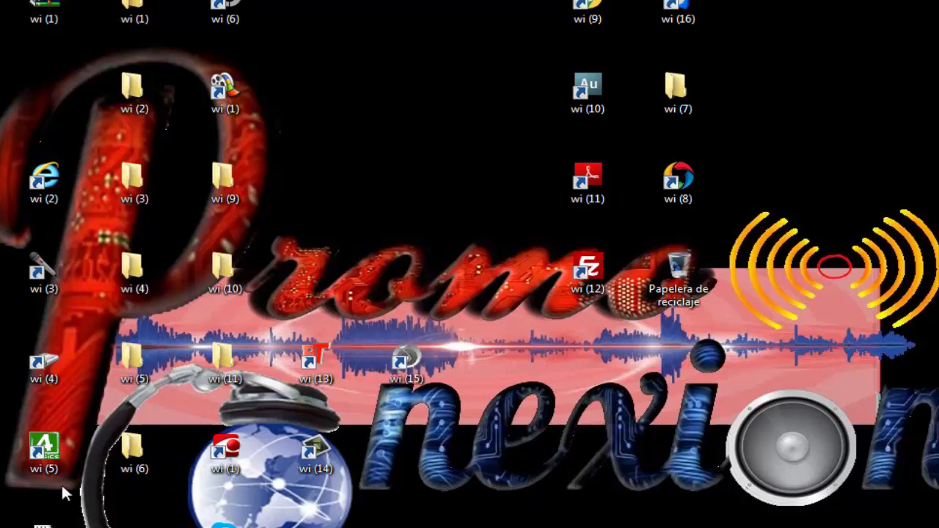
- Open the personal user folder EQUIPO and bring up its folder and search options
key(super)
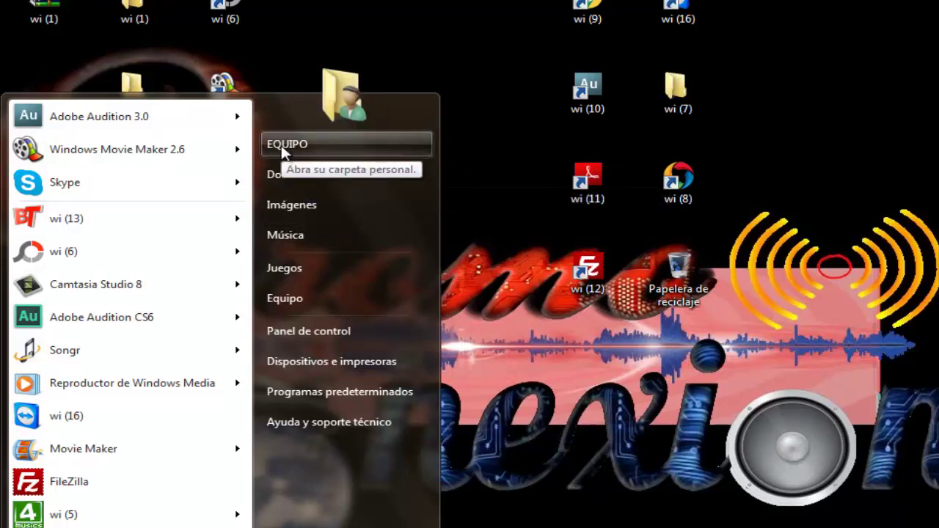
click(283, 147)
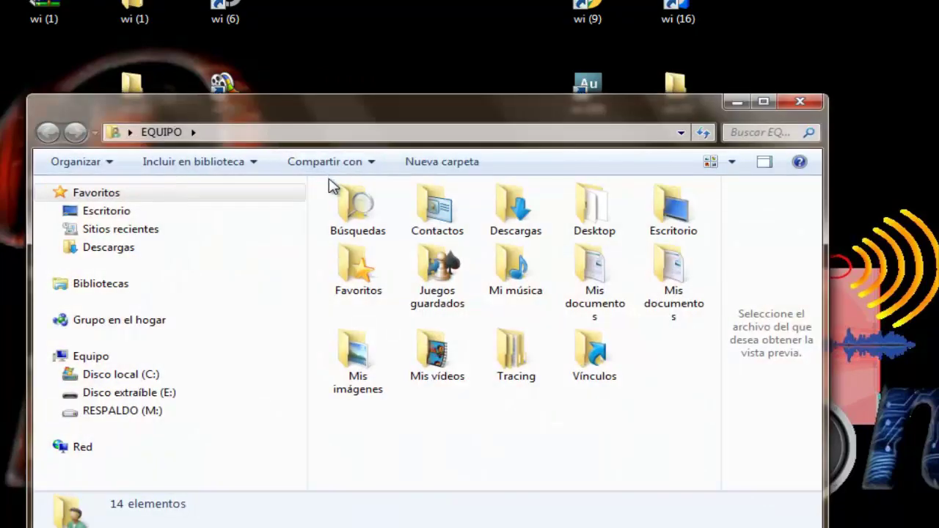
click(110, 163)
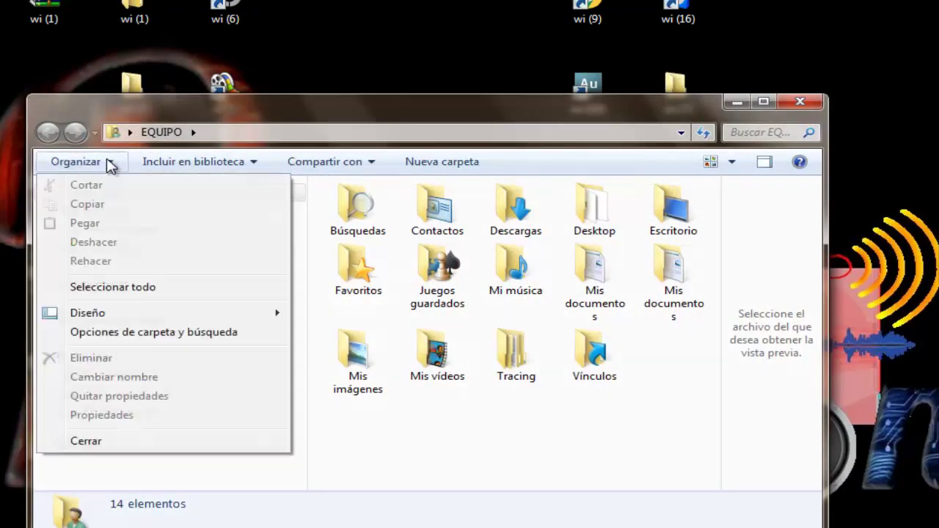
click(138, 333)
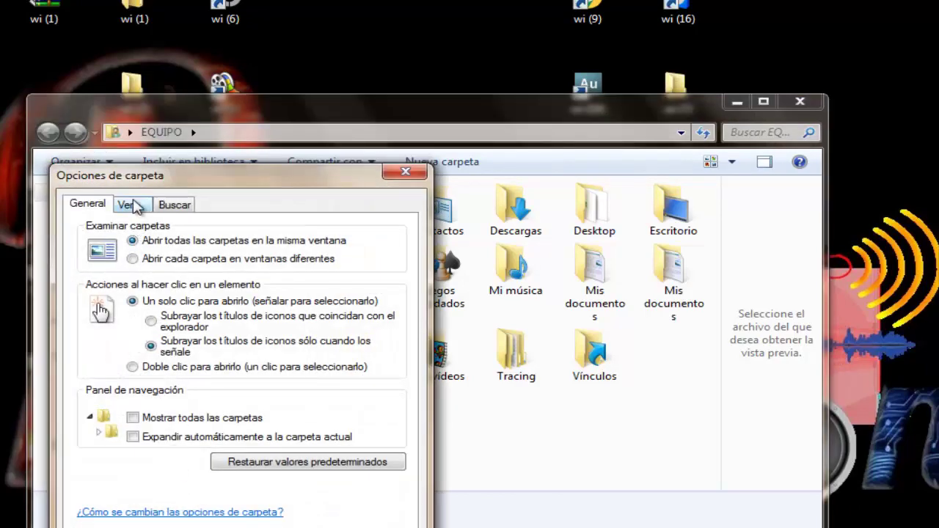
- Set the advanced view settings to show hidden files, folders and drives and unhide protected operating system files, and apply them
click(136, 209)
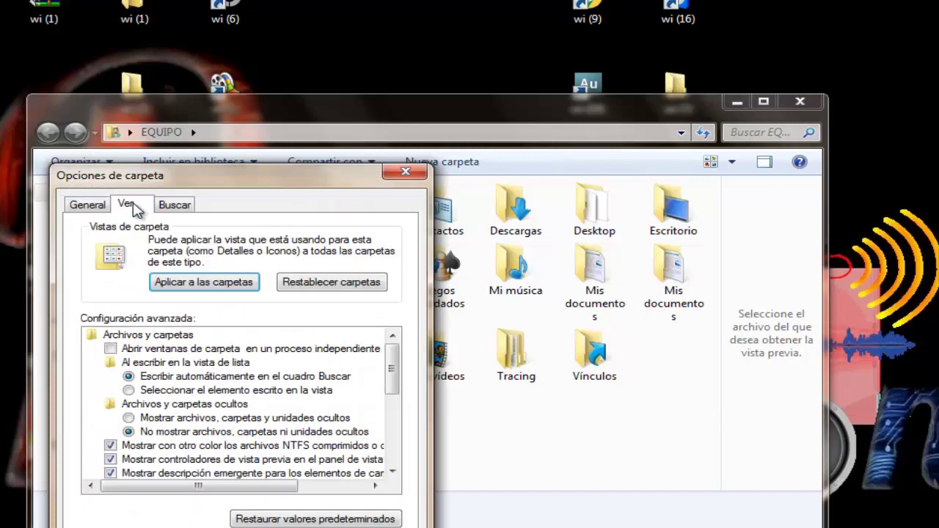
click(128, 419)
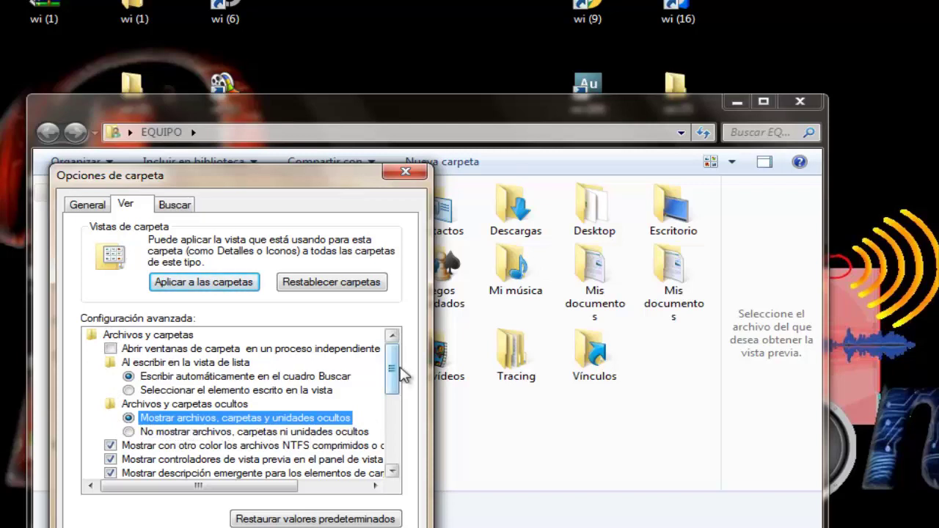
drag(400, 374, 398, 445)
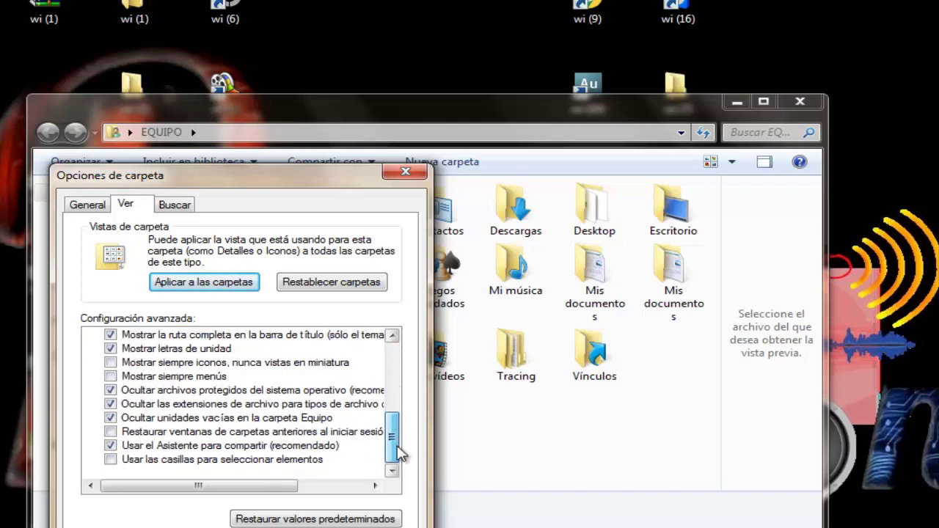
click(110, 403)
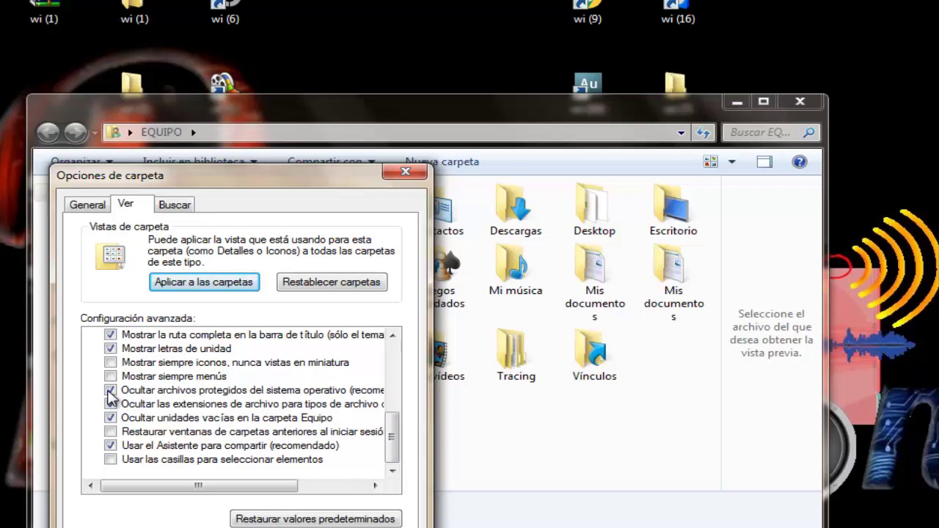
click(109, 393)
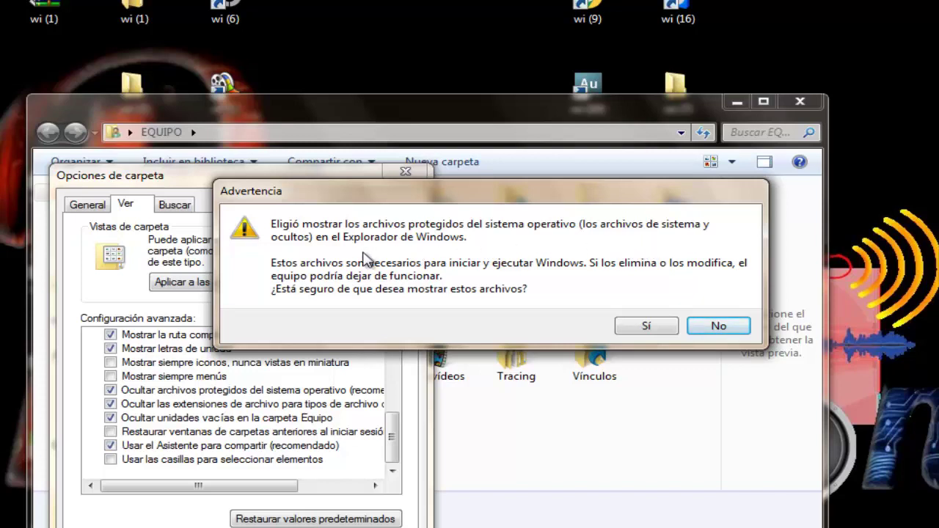
click(644, 327)
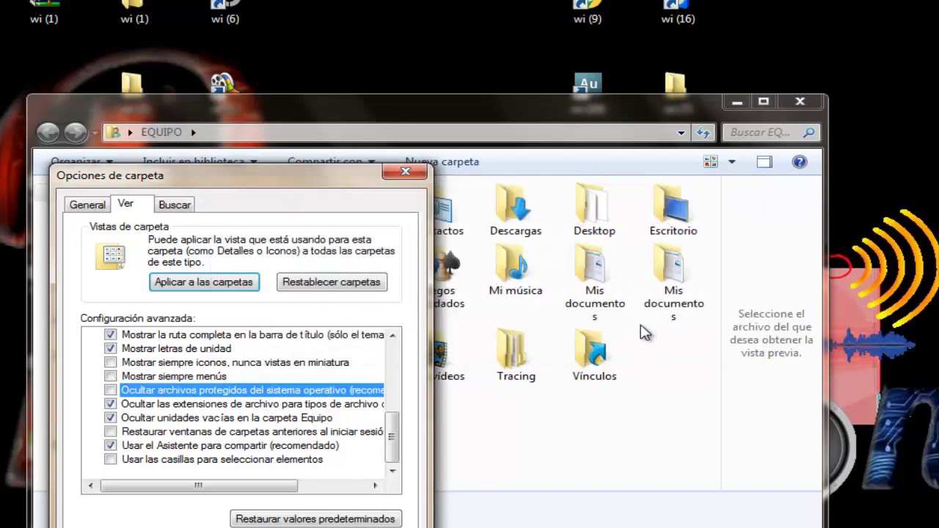
key(alt+a)
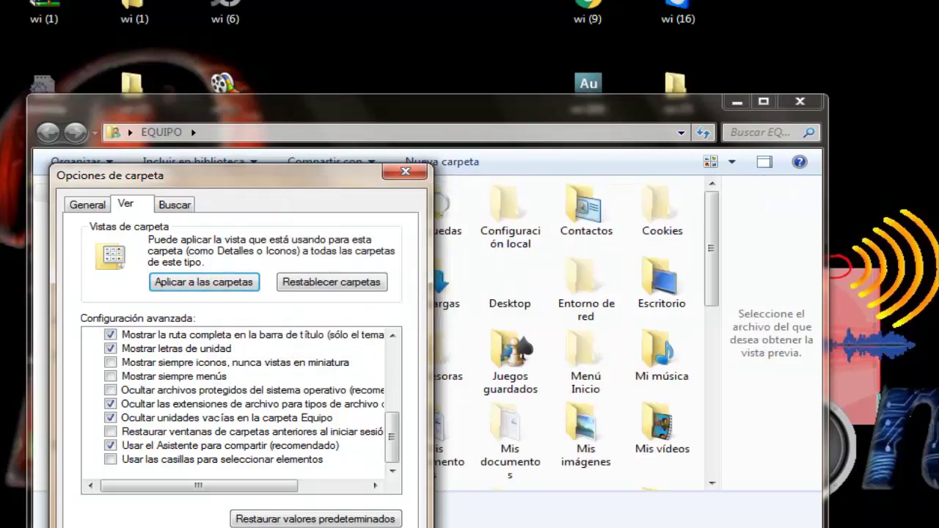
key(Return)
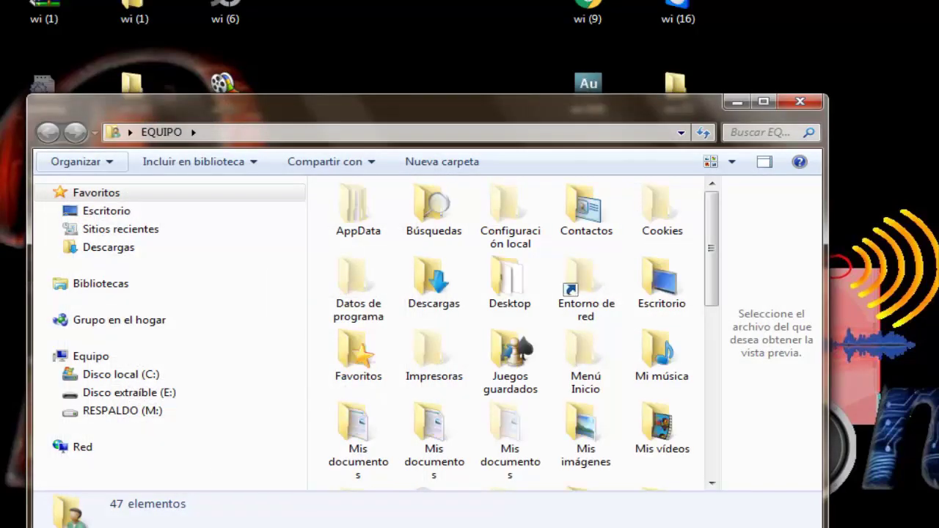
- Browse from the personal folder through AppData and Roaming to the Microsoft folder
click(359, 230)
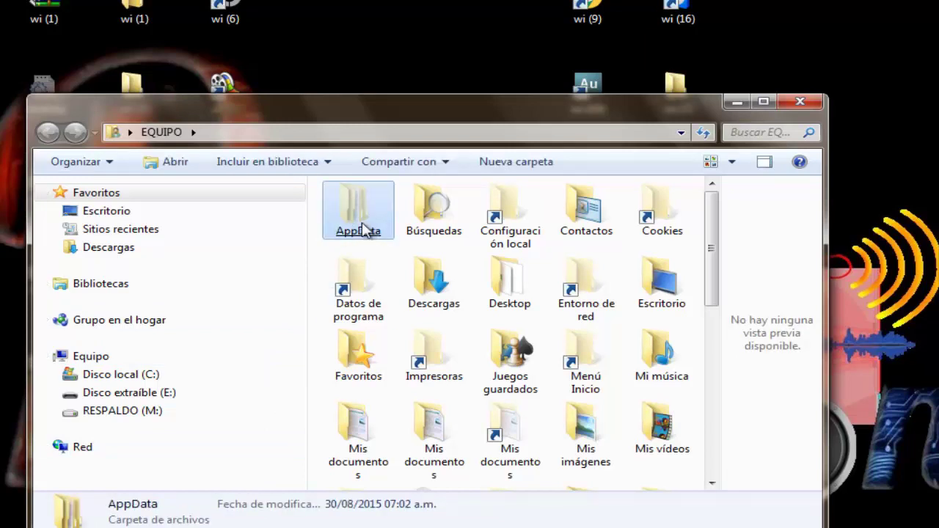
double_click(359, 230)
click(367, 231)
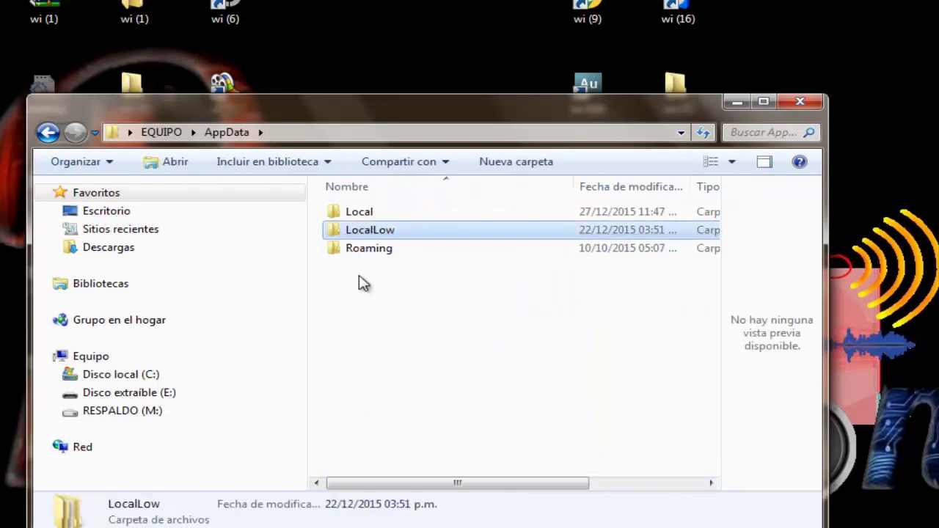
double_click(364, 251)
click(364, 250)
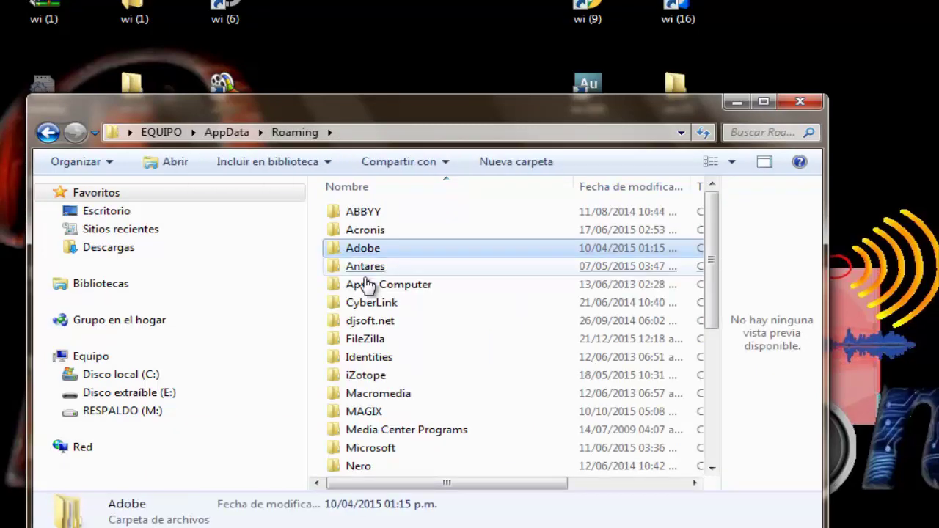
click(371, 450)
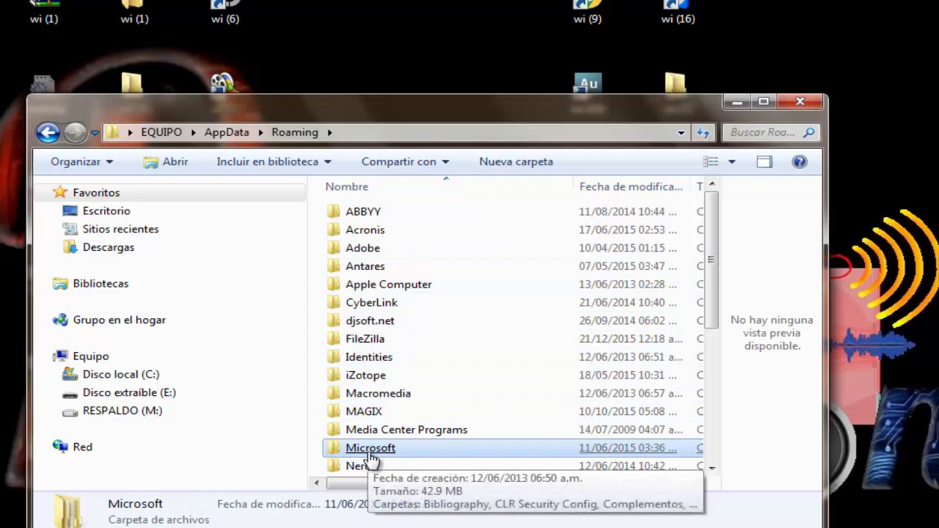
double_click(370, 450)
click(369, 447)
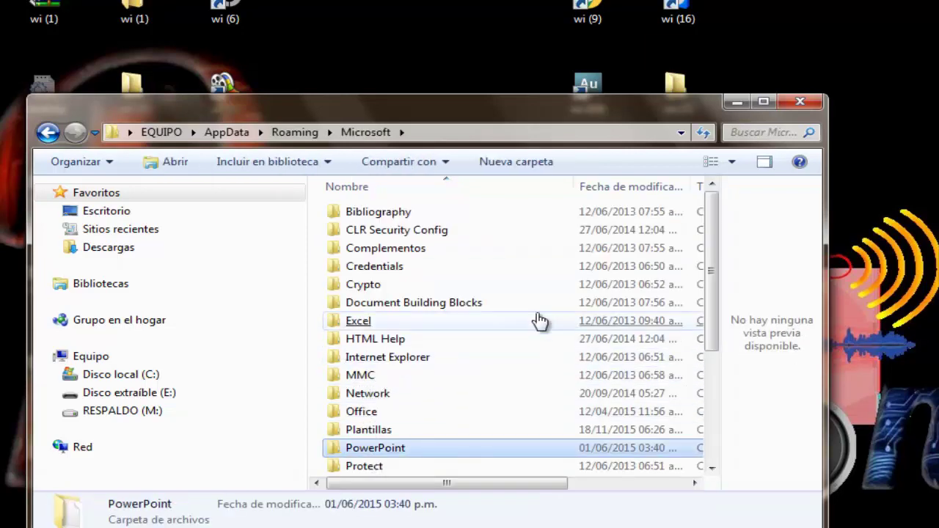
- Open the Windows folder inside Microsoft and go into its Cookies folder
drag(713, 220, 713, 332)
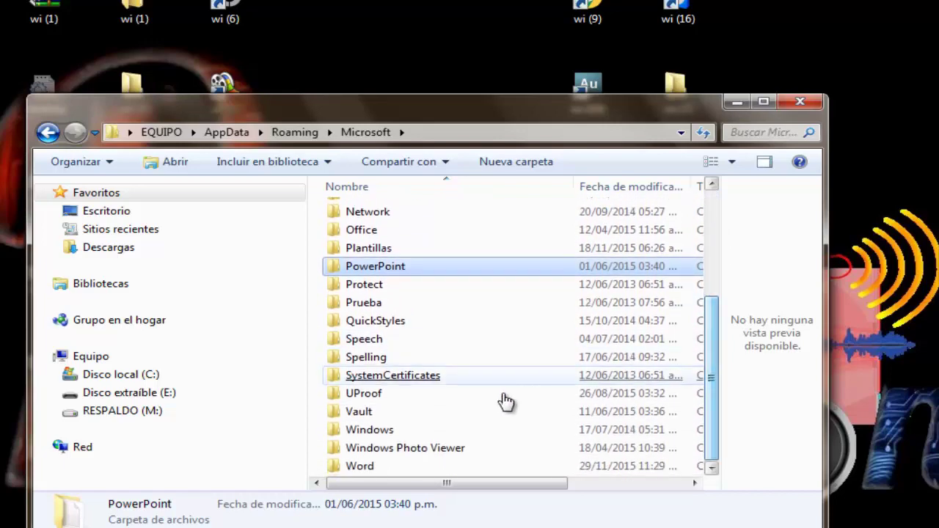
double_click(383, 439)
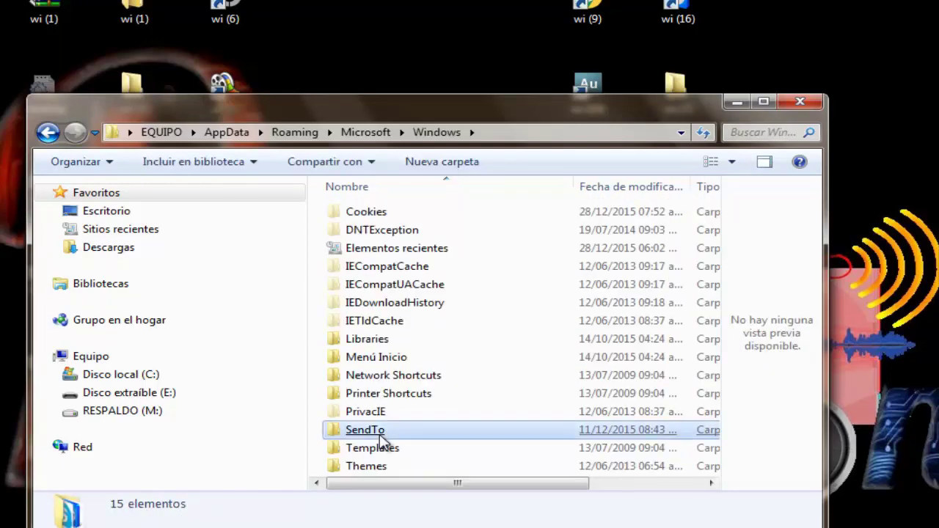
click(382, 432)
click(350, 217)
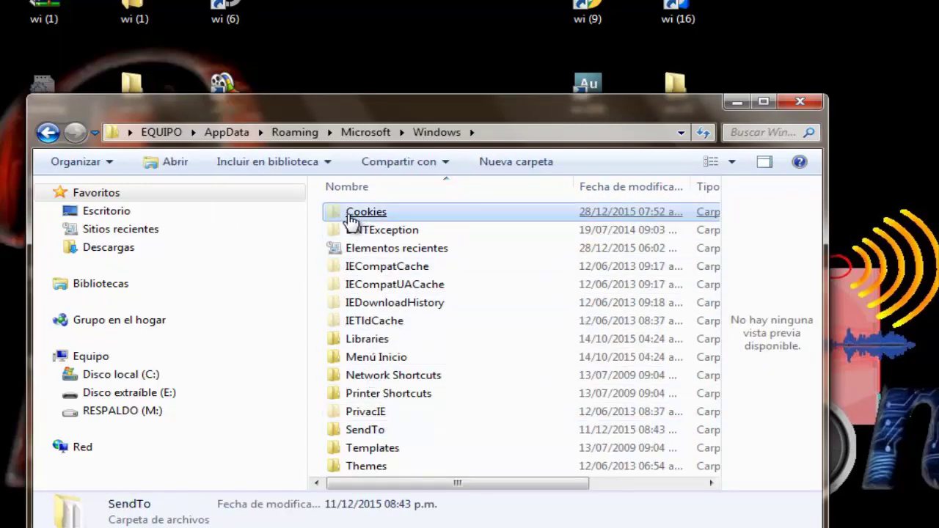
double_click(354, 220)
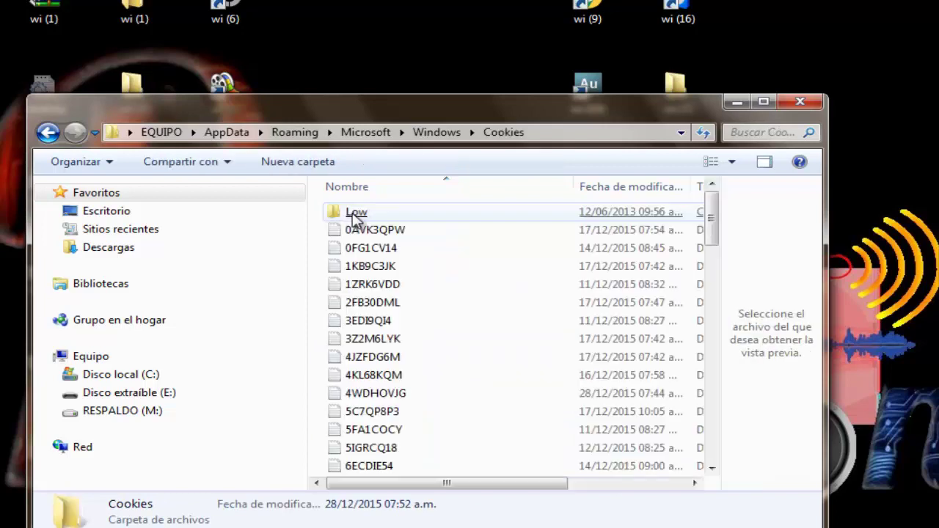
click(354, 217)
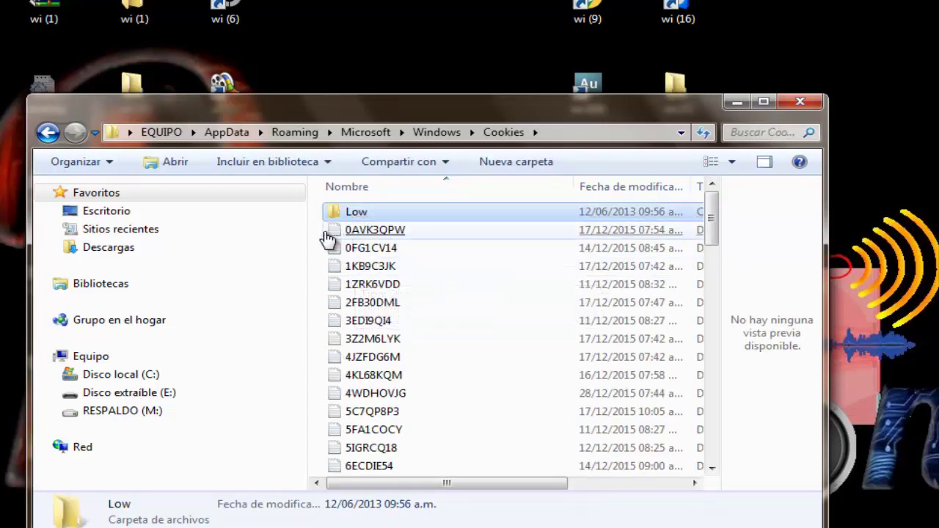
- Move the cookie files from 0AVK3QPW through 5FA1COCY to the Recycle Bin
drag(321, 235, 367, 447)
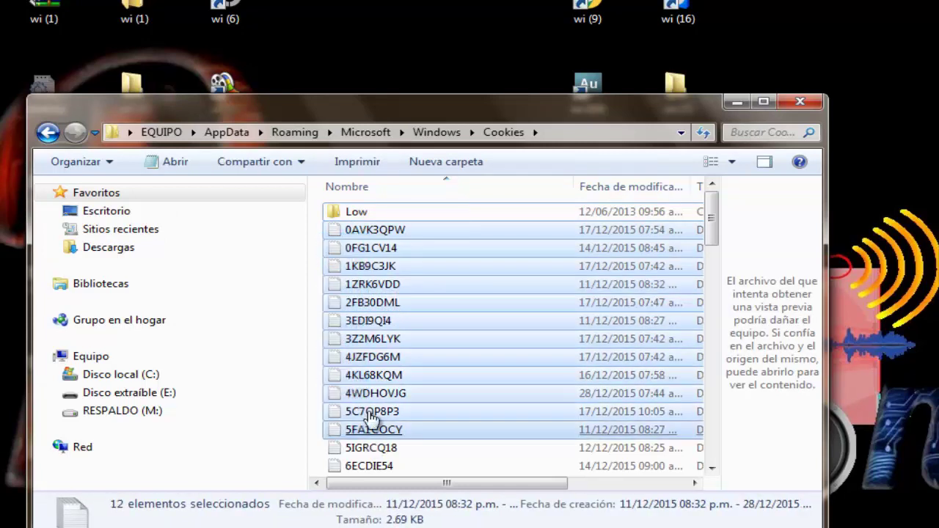
right_click(361, 338)
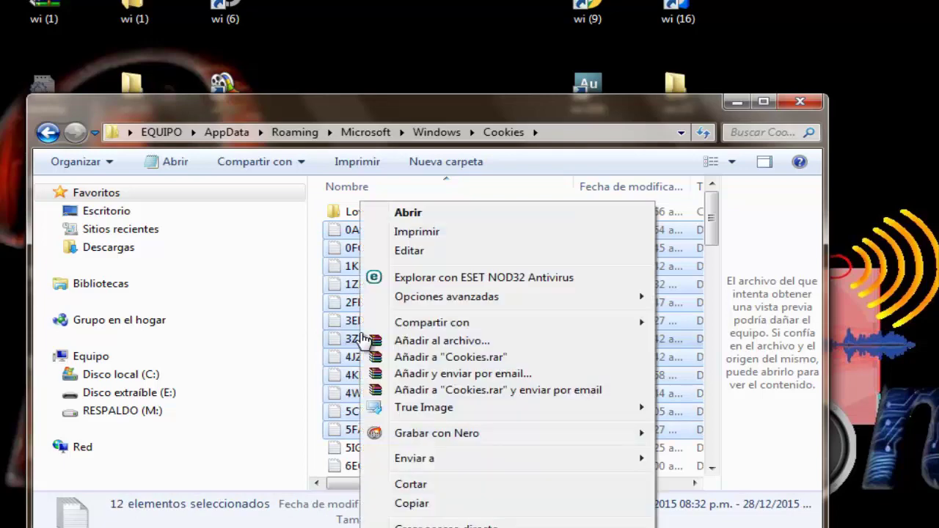
key(Delete)
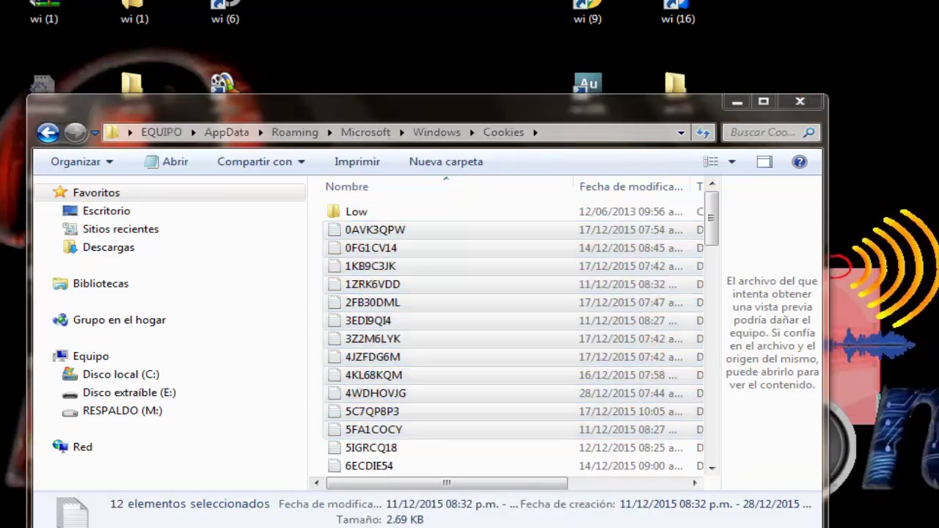
click(576, 320)
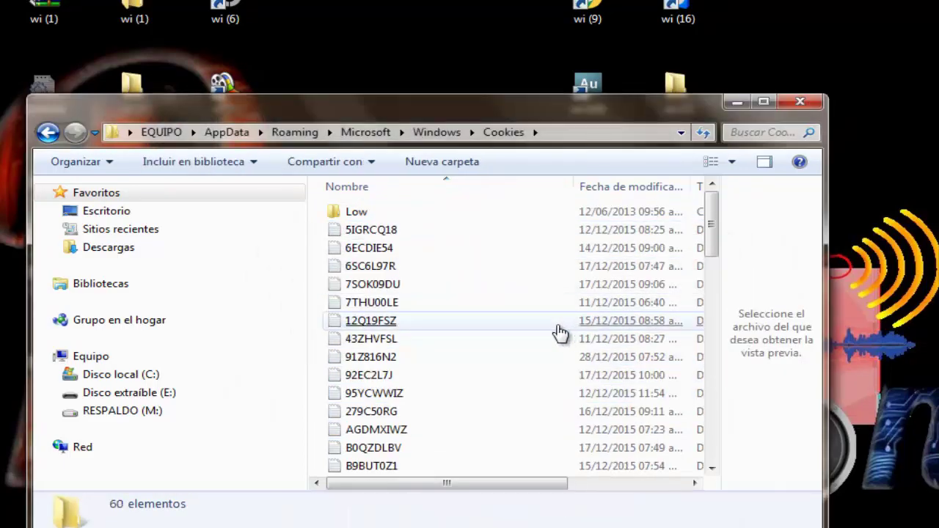
- Move the cookie files from 5IGRCQ18 through 95YCWWIZ to the Recycle Bin
drag(321, 242, 360, 408)
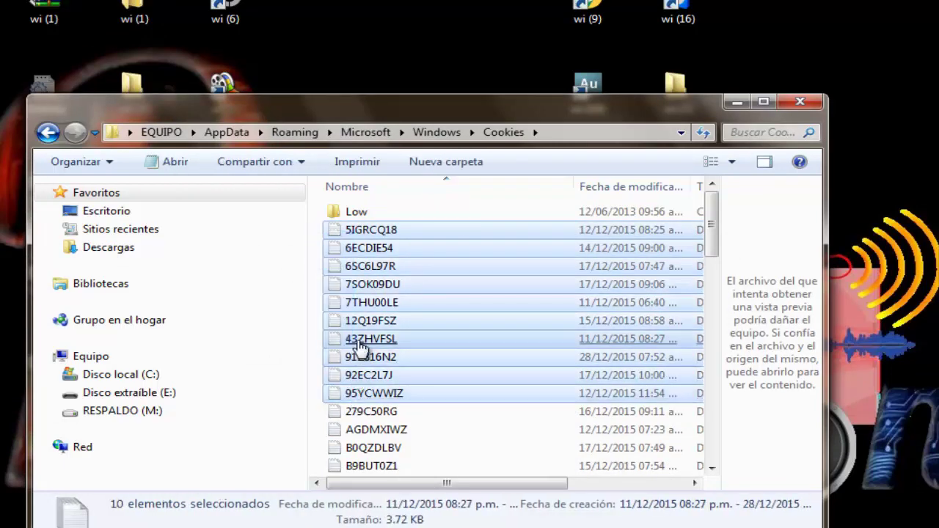
right_click(360, 345)
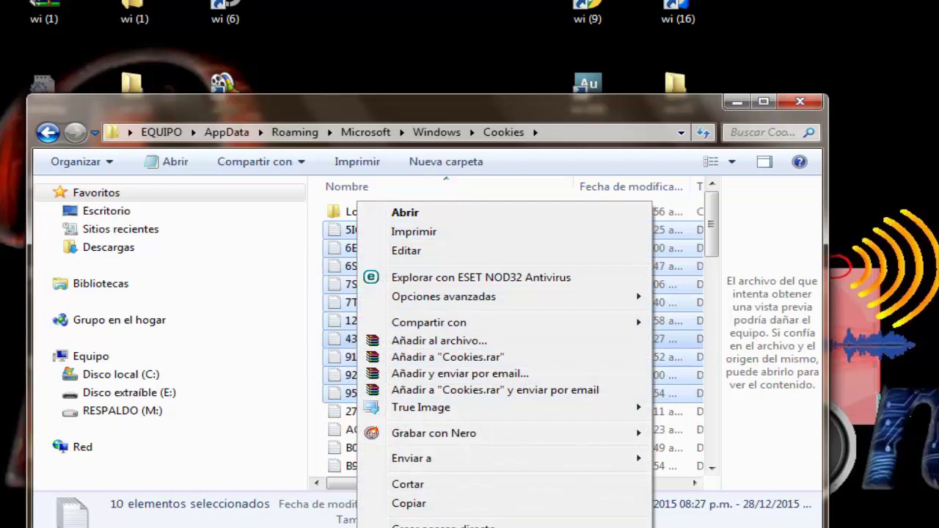
key(Delete)
click(577, 328)
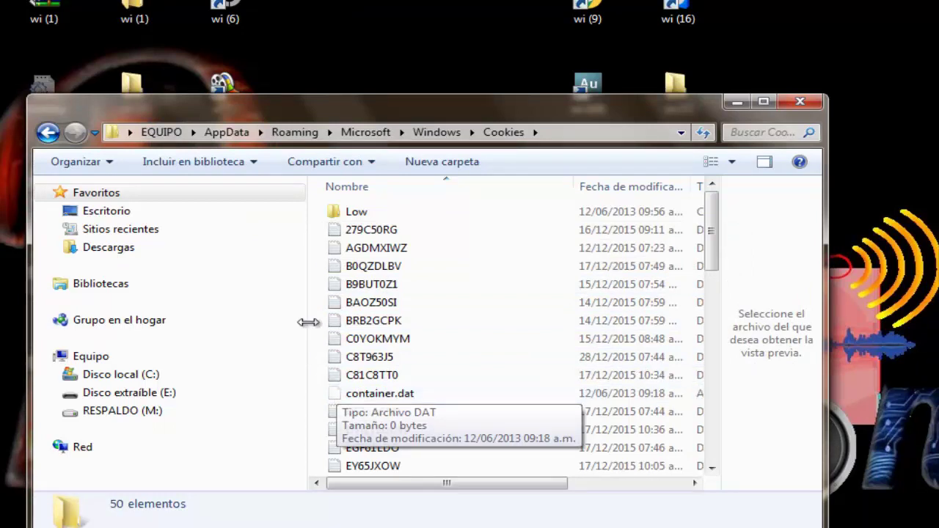
- Delete the cookie files from 279C50RG through C81C8TT0, leaving out container.dat
drag(311, 228, 424, 389)
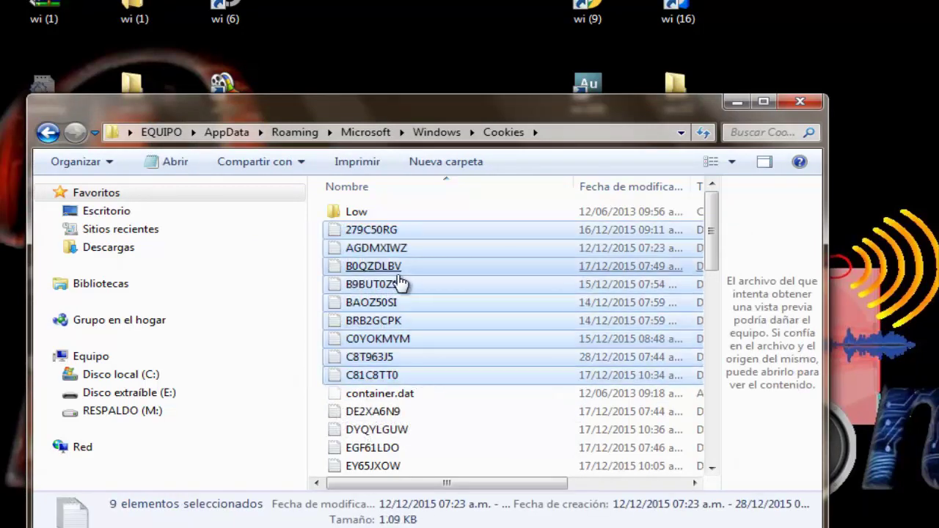
right_click(399, 284)
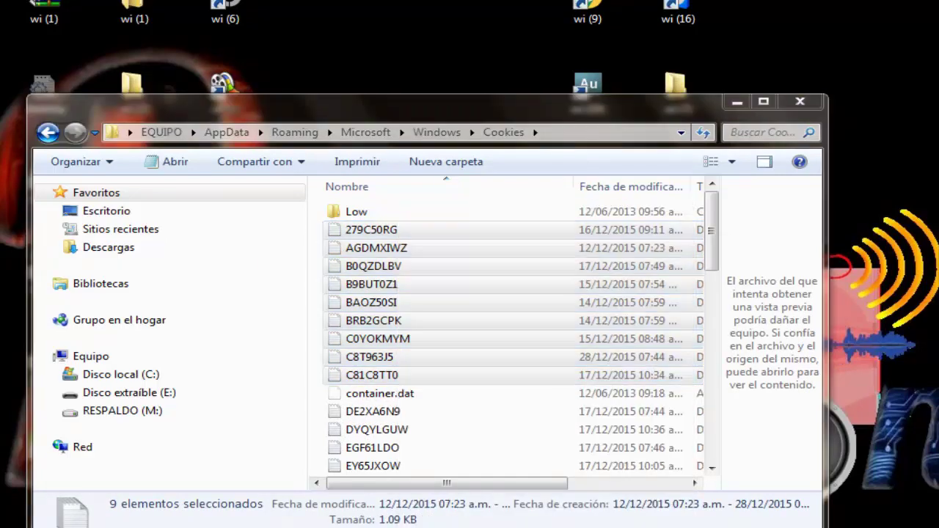
click(578, 313)
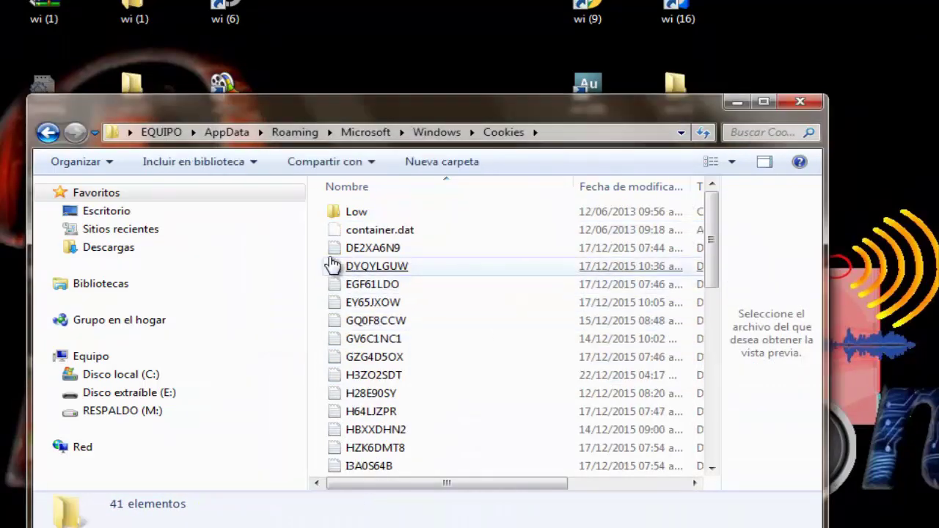
- Move the cookie files from DE2XA6N9 through HZK6DMT8 to the Recycle Bin
drag(327, 261, 376, 454)
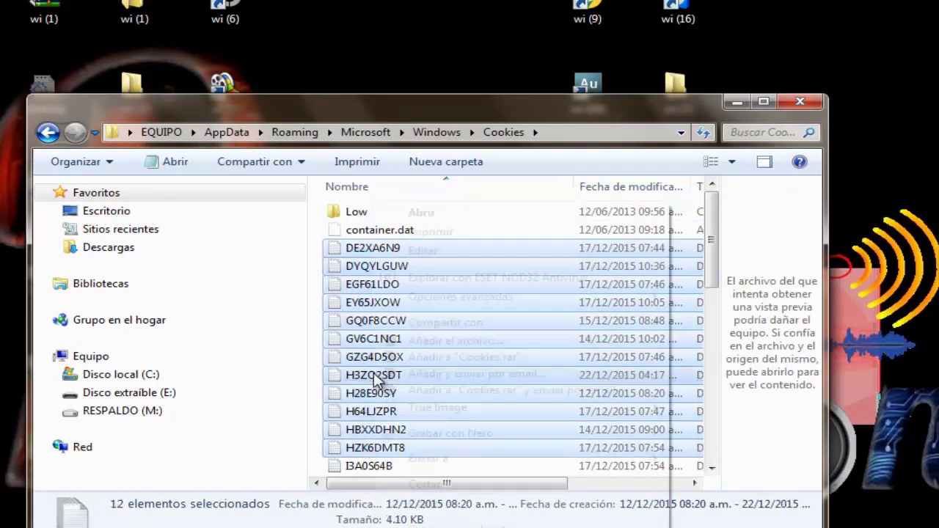
right_click(375, 378)
key(Delete)
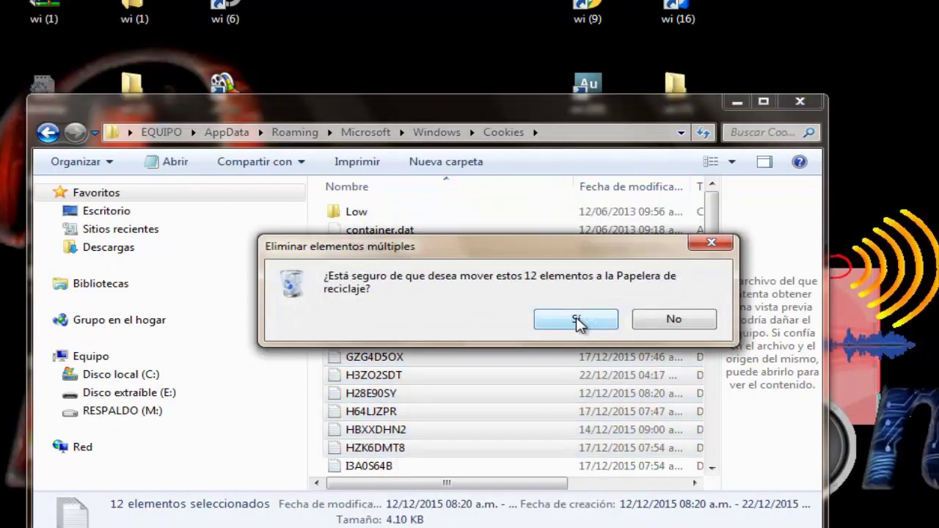
click(576, 320)
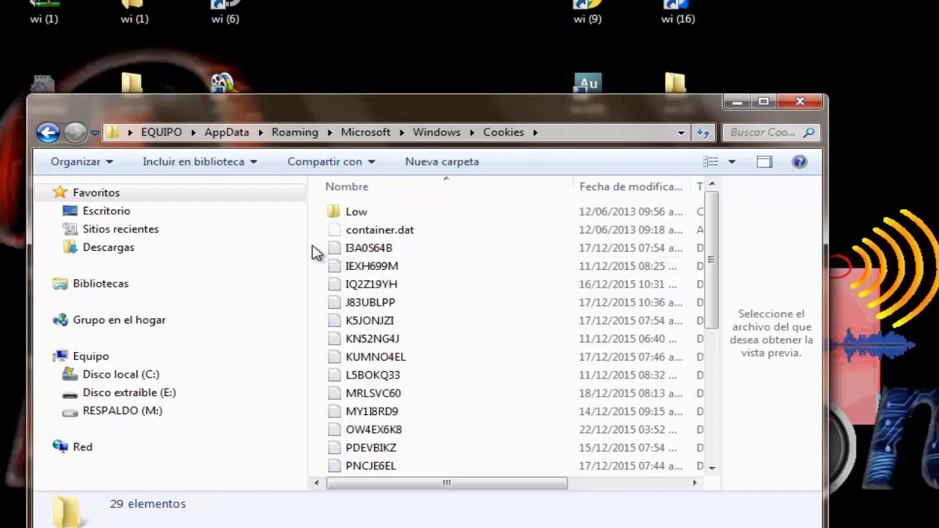
- Move the cookie files from I3A0S64B through OW4EX6K8 to the Recycle Bin and dismiss the blank Notepad window without creating a file
drag(317, 251, 411, 418)
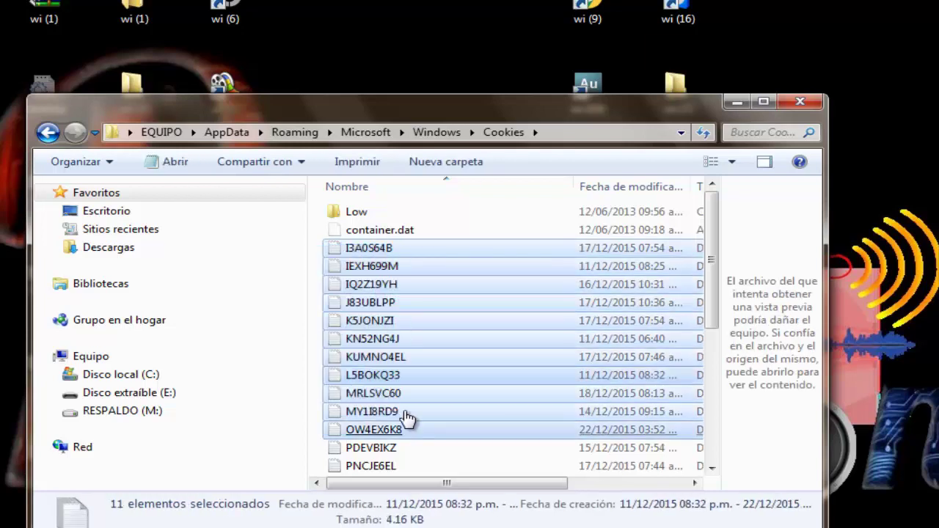
right_click(389, 360)
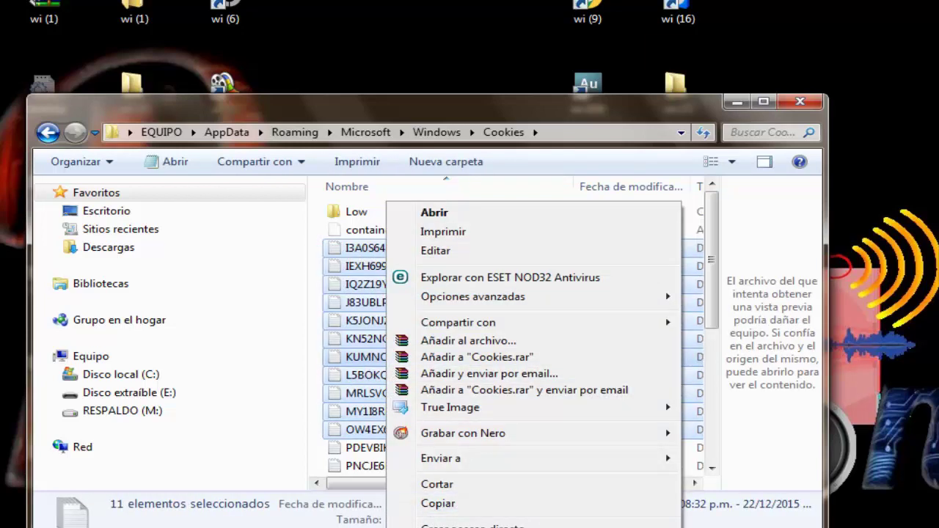
key(Delete)
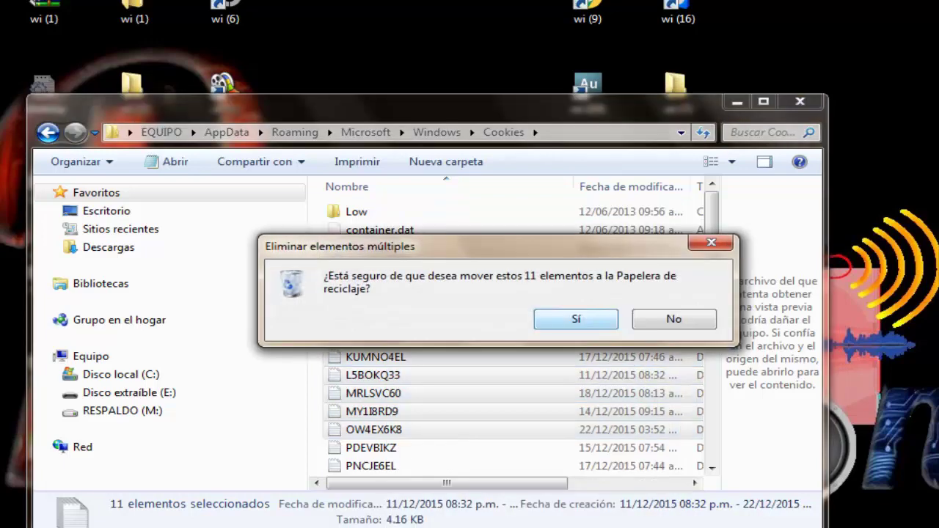
click(577, 319)
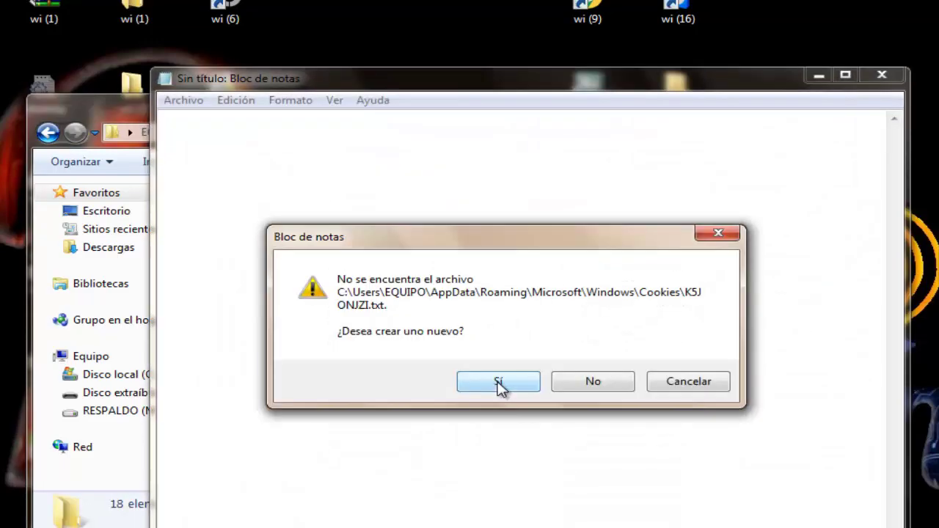
click(593, 382)
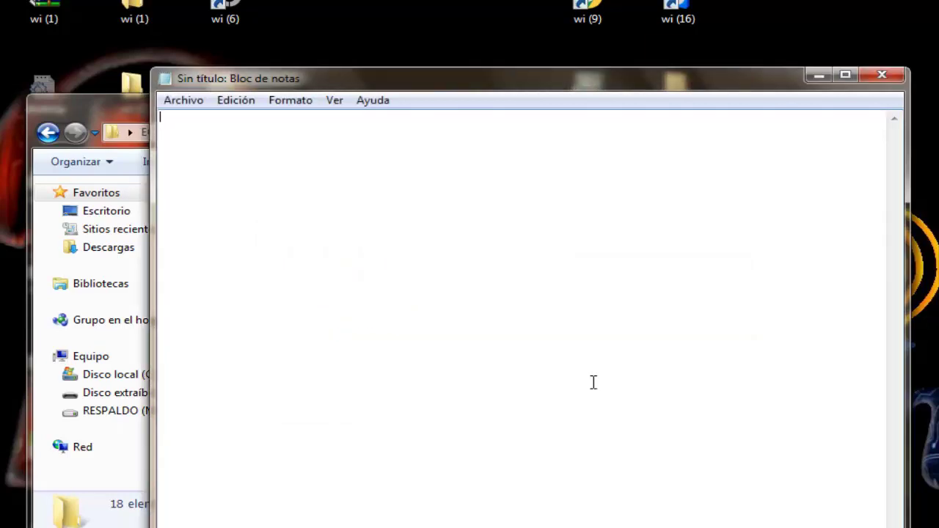
click(881, 77)
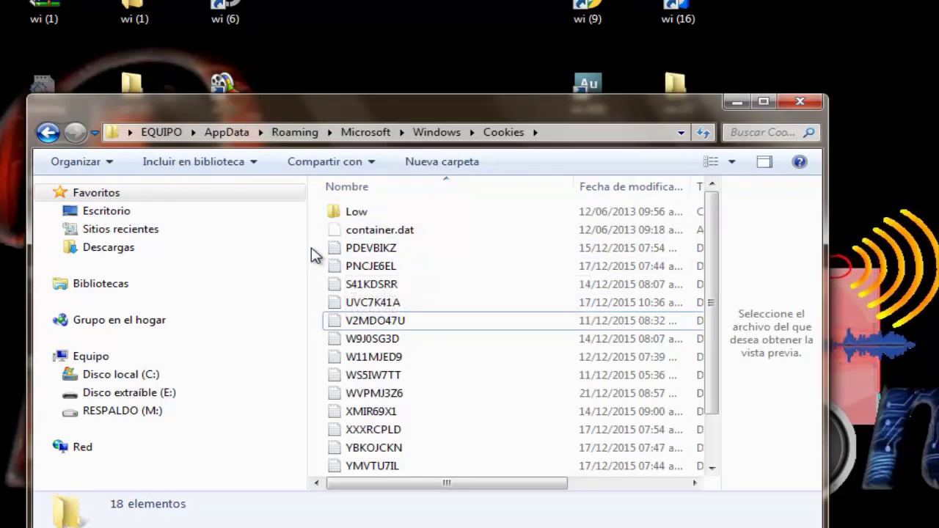
- Move the cookie files from PDEVBIKZ through WVPMJ3Z6 to the Recycle Bin
drag(327, 257, 382, 400)
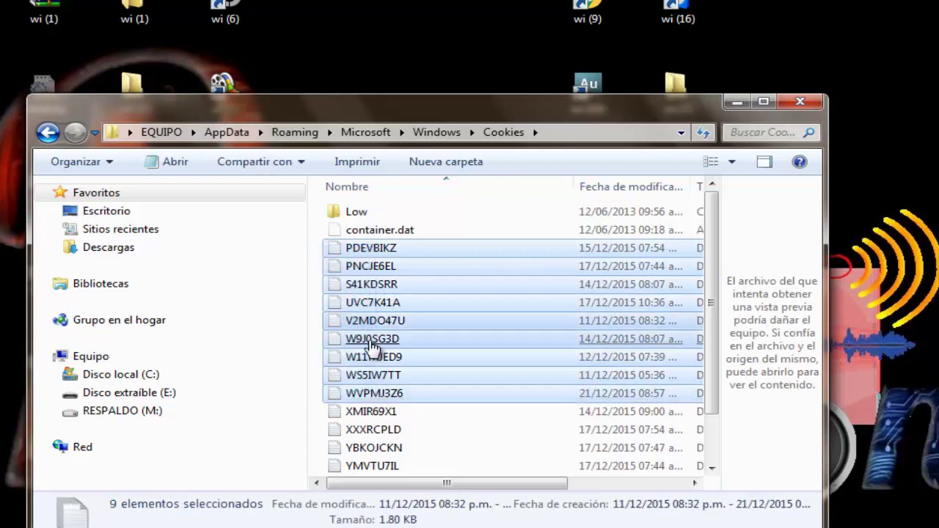
right_click(372, 344)
click(440, 517)
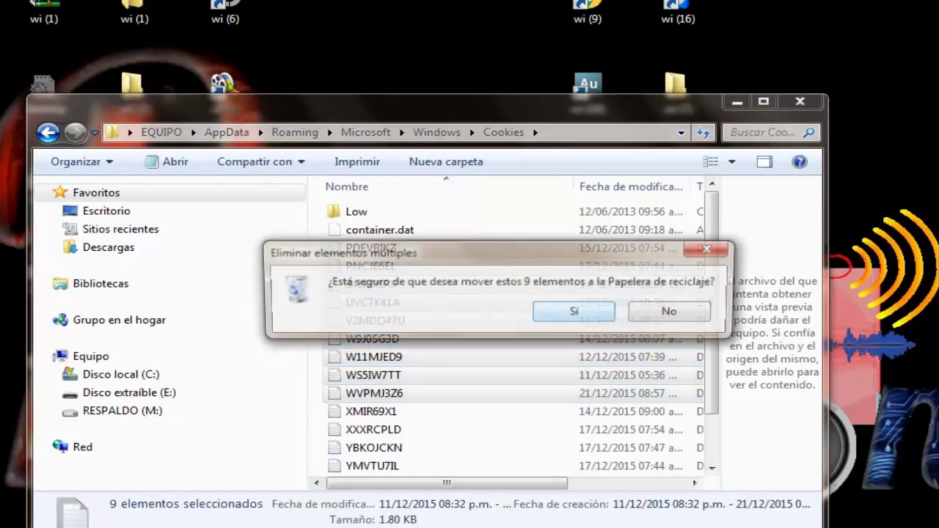
key(Return)
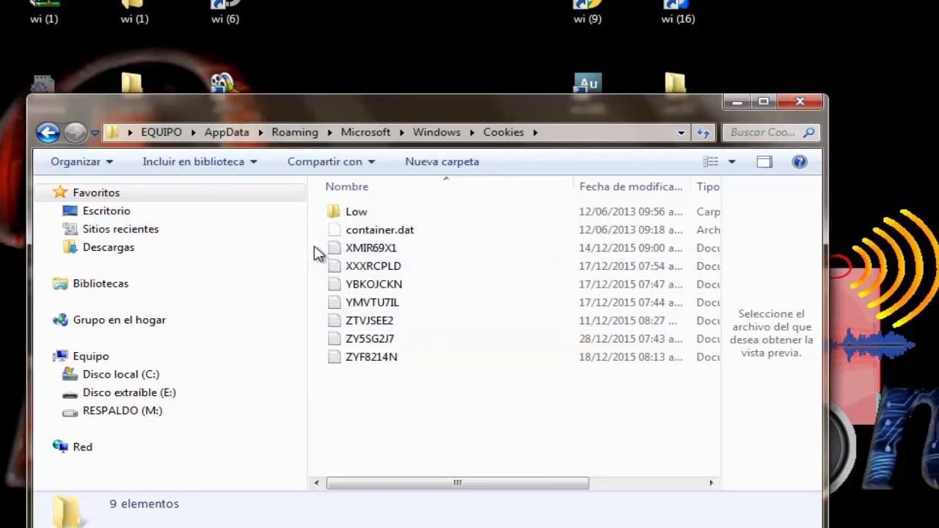
- Move the remaining cookie files, XMIR69X1 through ZYF8214N, to the Recycle Bin and close the Cookies folder window
drag(317, 246, 375, 371)
right_click(373, 323)
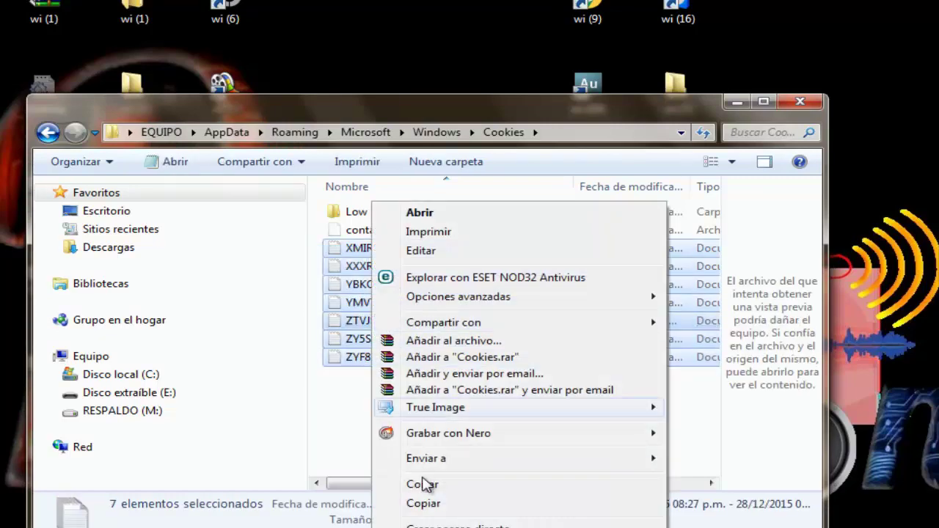
click(440, 525)
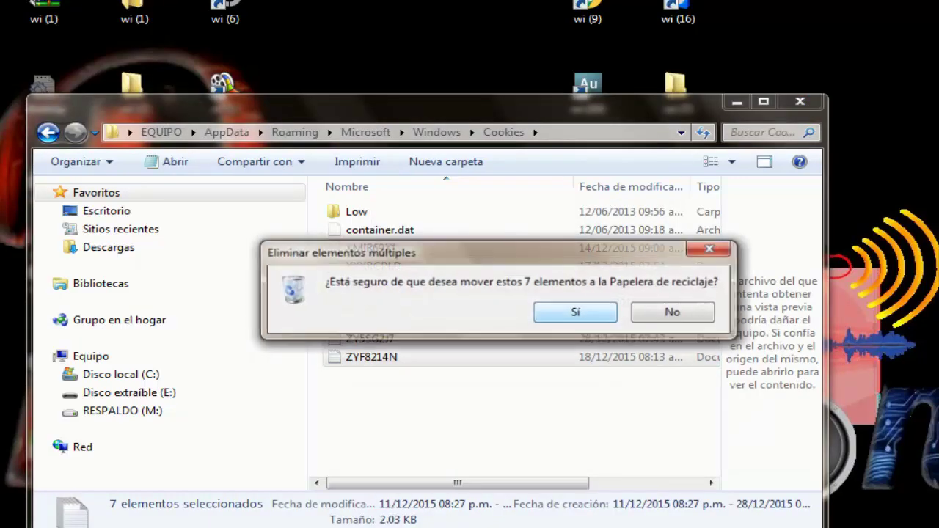
click(577, 312)
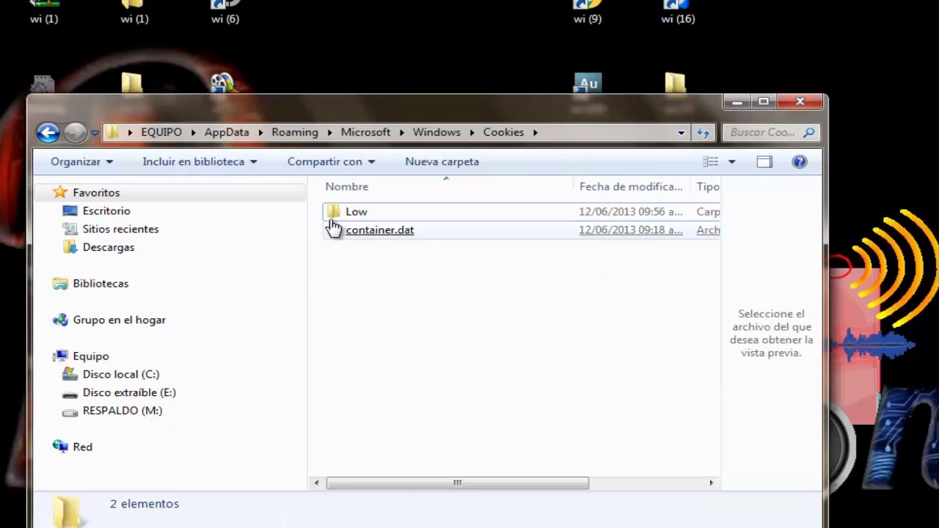
click(799, 102)
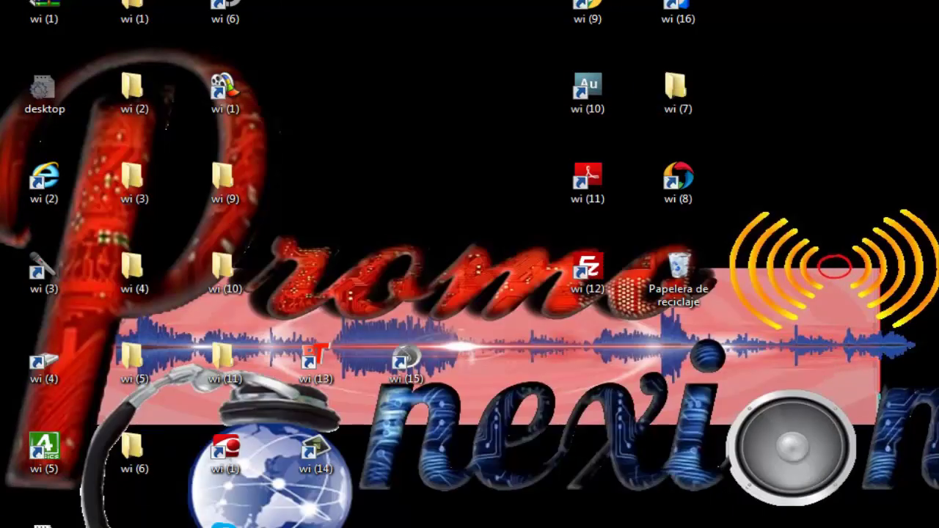
- In the folder options of the EQUIPO user folder, select "No mostrar archivos, carpetas ni unidades ocultos"
key(super)
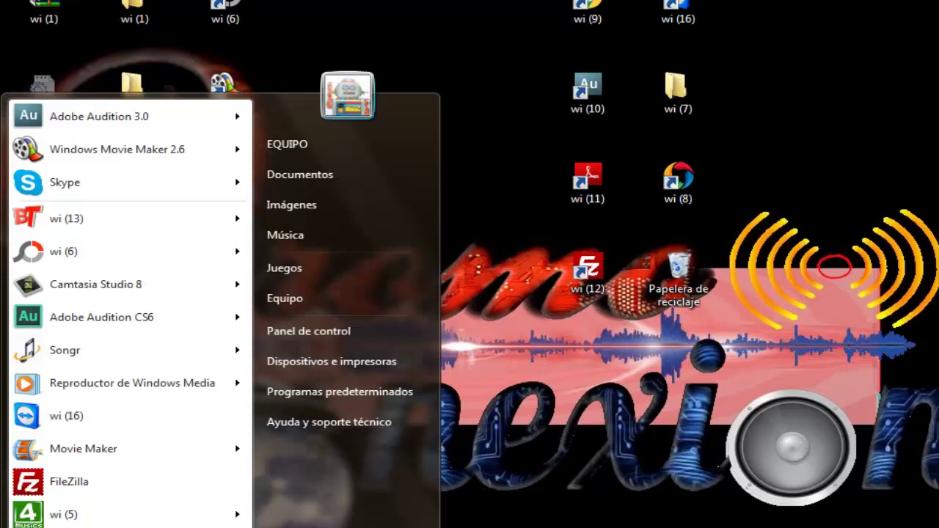
click(314, 151)
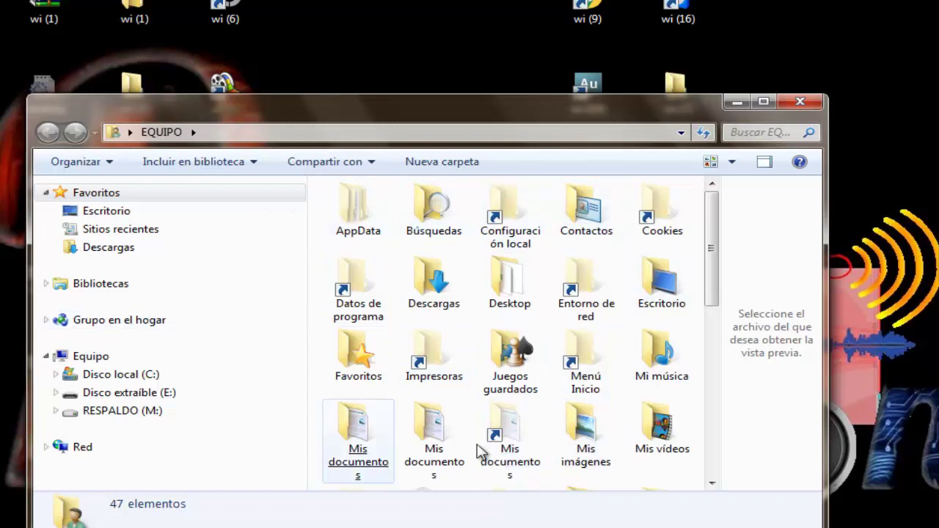
click(110, 163)
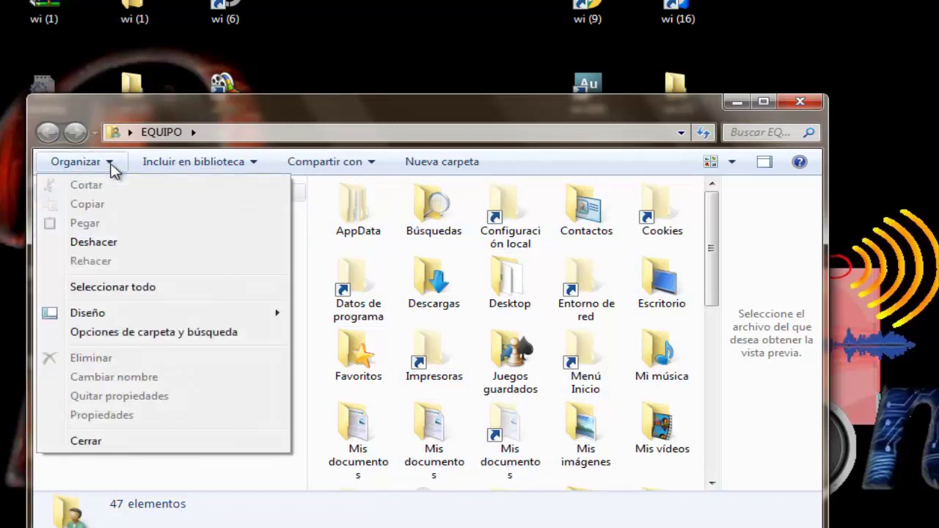
click(121, 334)
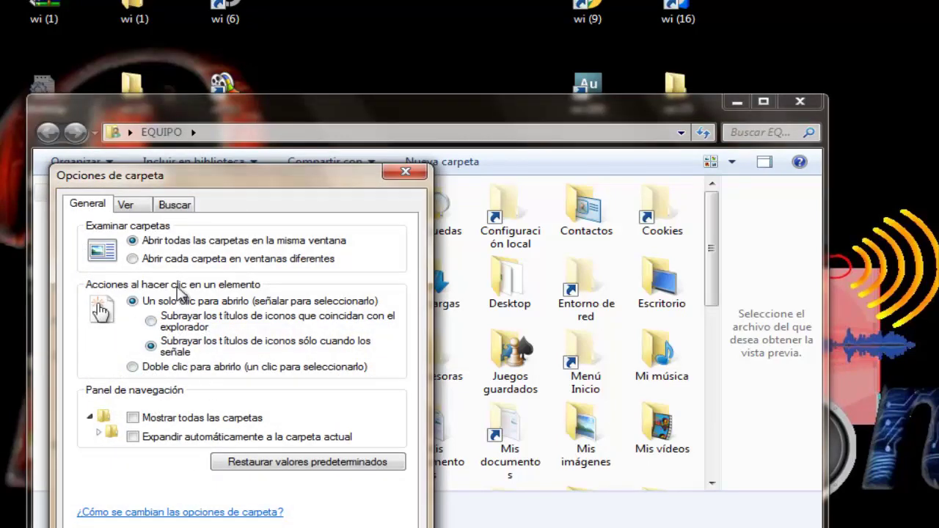
click(135, 210)
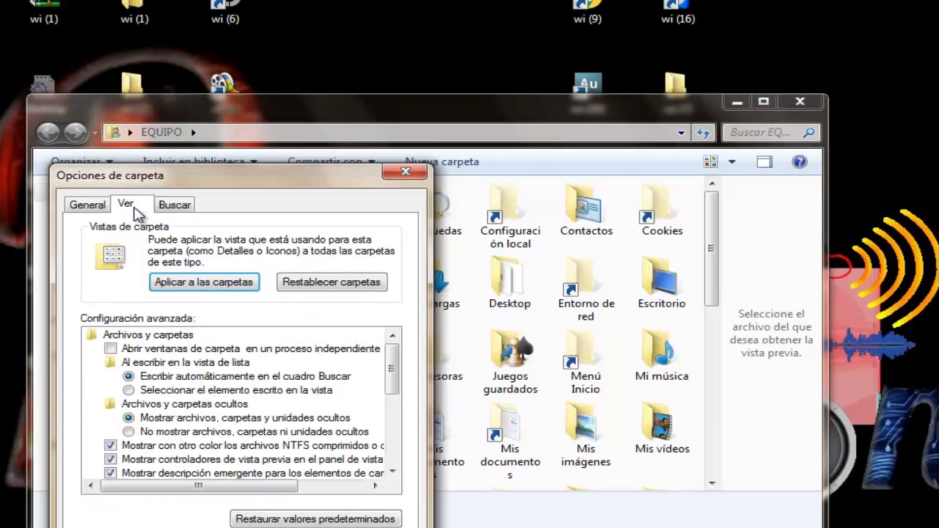
click(128, 432)
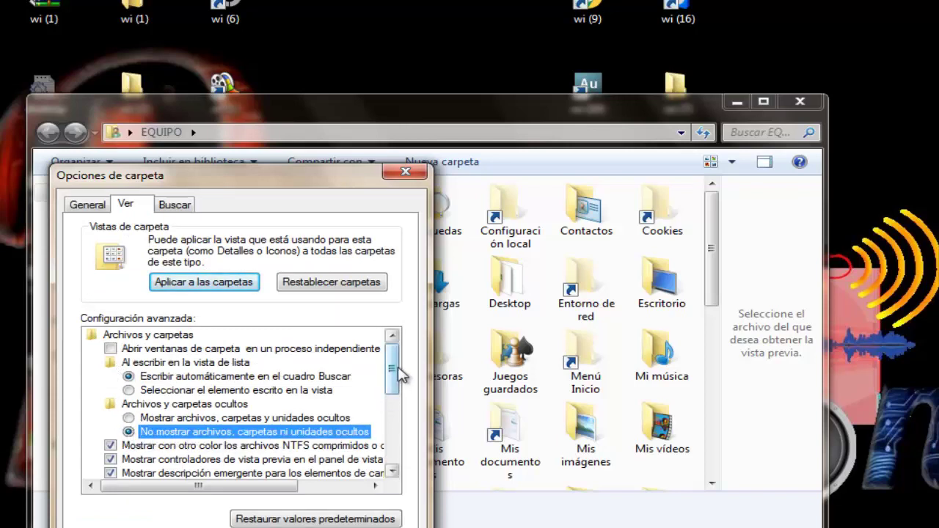
- Enable "Ocultar archivos protegidos del sistema operativo", accept the folder options and close the Explorer window
drag(398, 373, 402, 451)
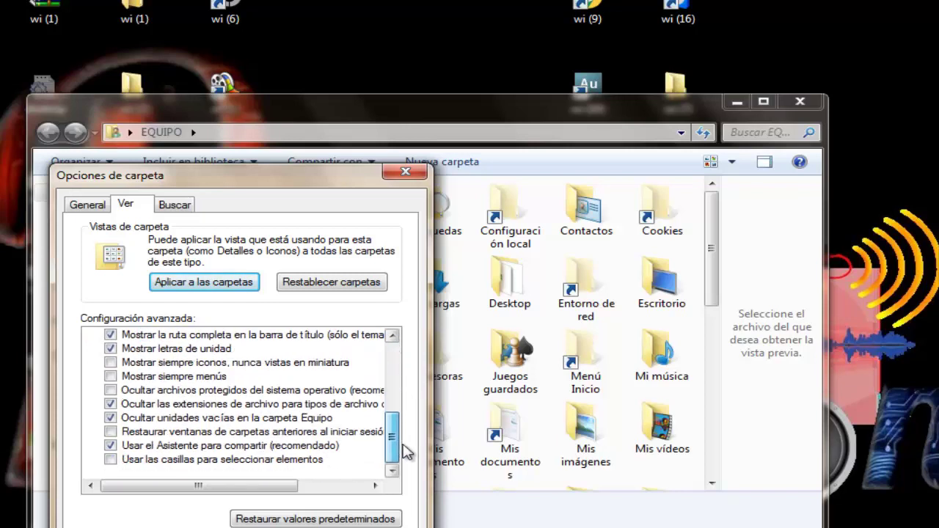
click(110, 389)
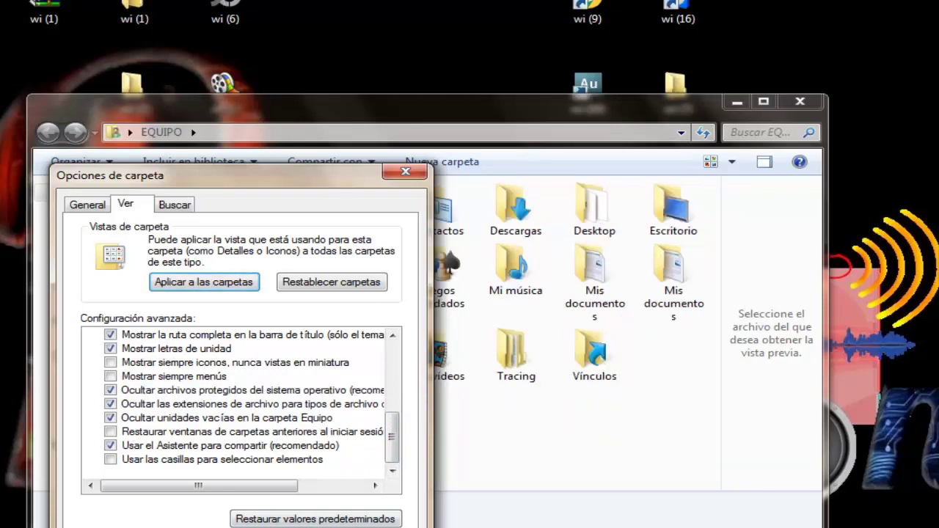
key(Return)
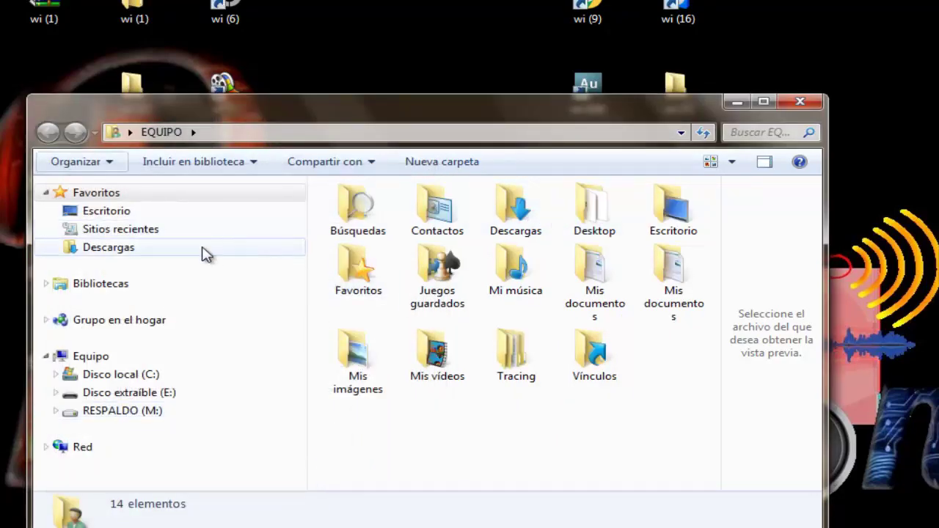
click(119, 250)
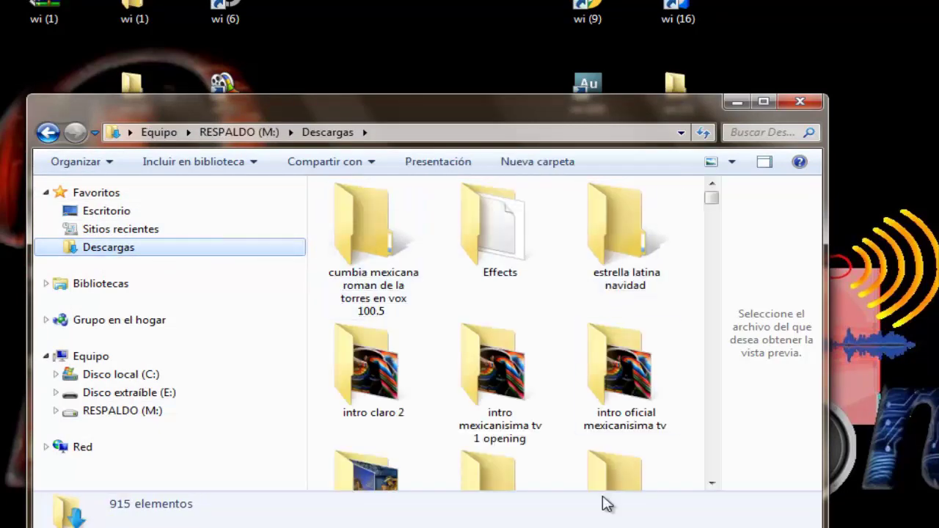
click(794, 100)
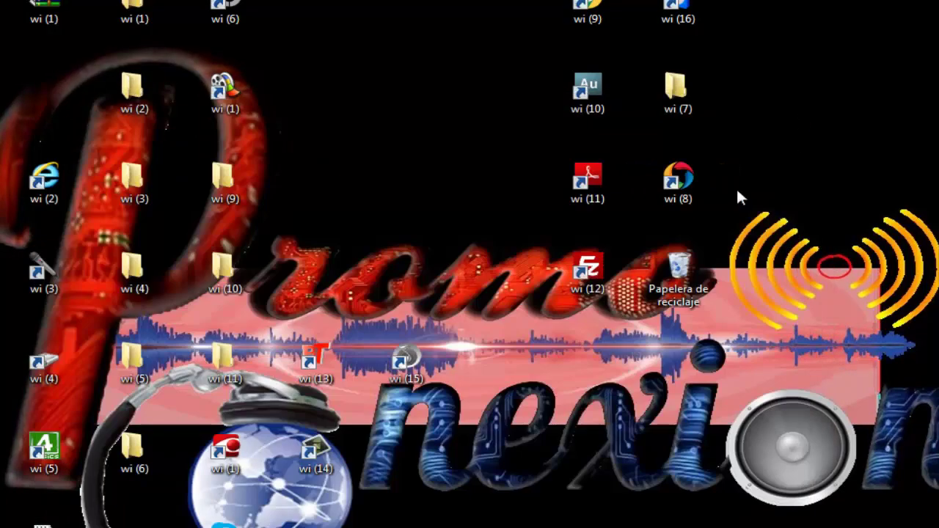